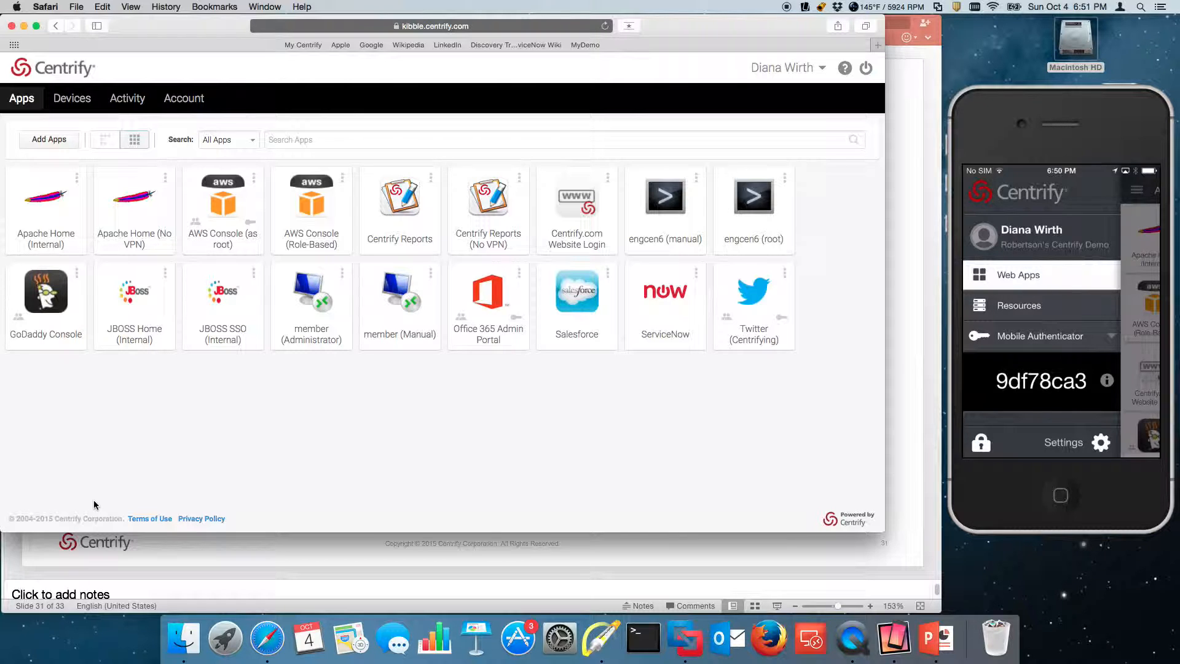
- Draw two Highlight arrows at the AWS Console (as root) tile and app tiles, then clear them
left_click(601, 637)
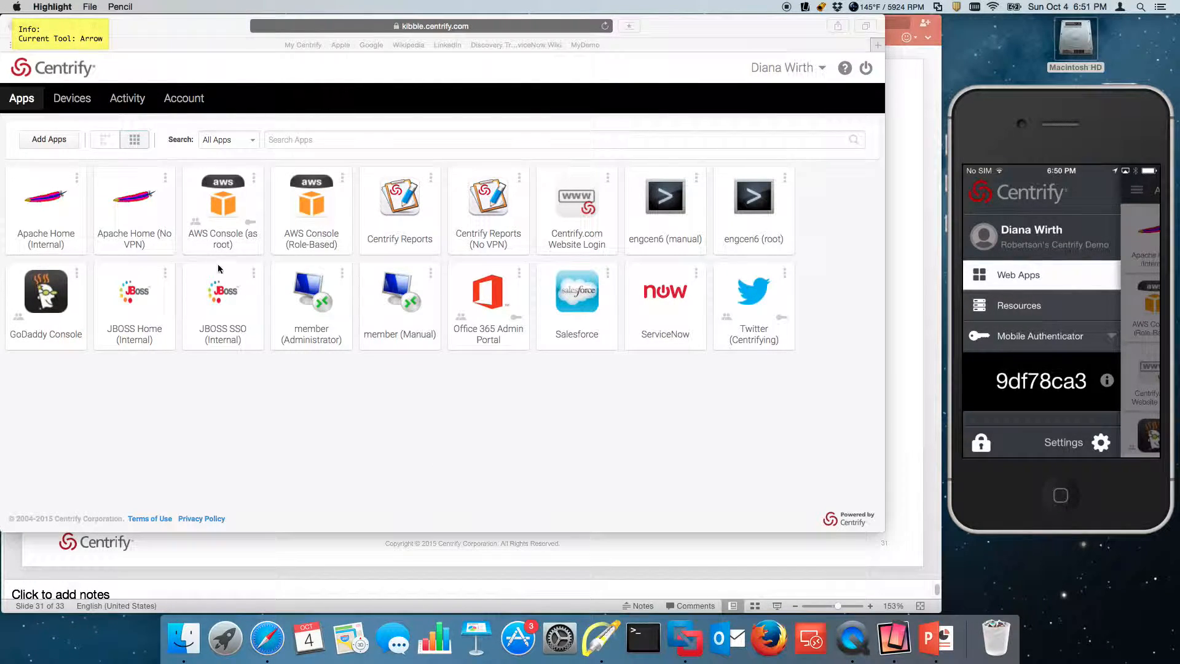
left_click_drag(150, 211, 182, 221)
left_click_drag(274, 197, 258, 216)
key("Escape")
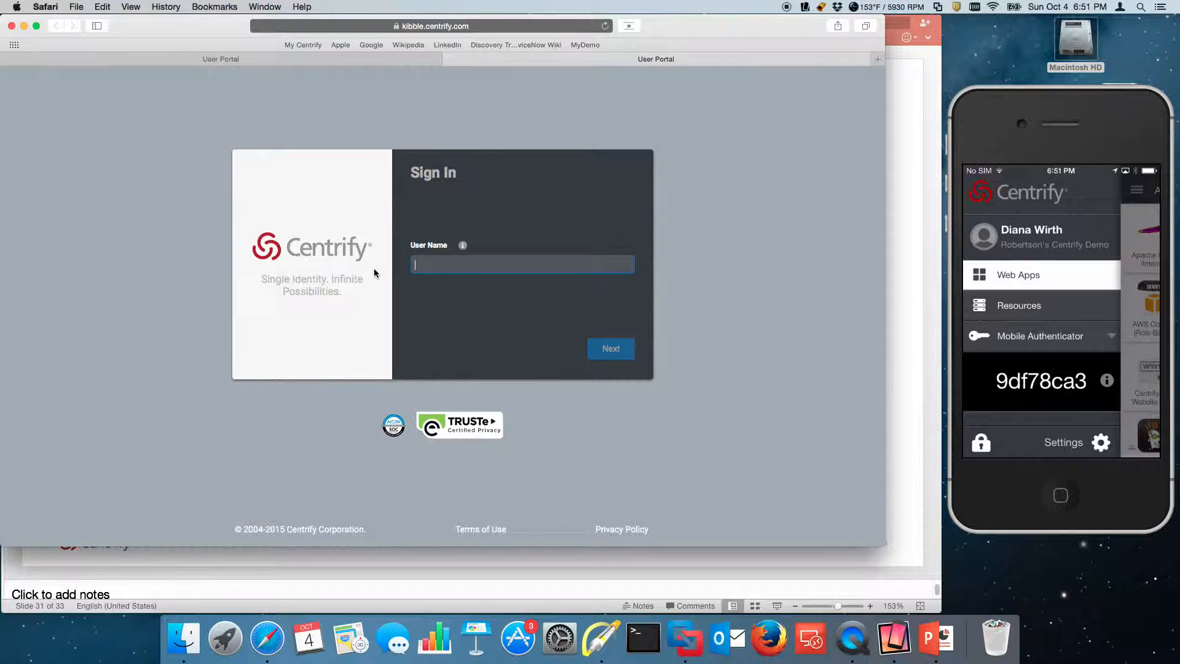
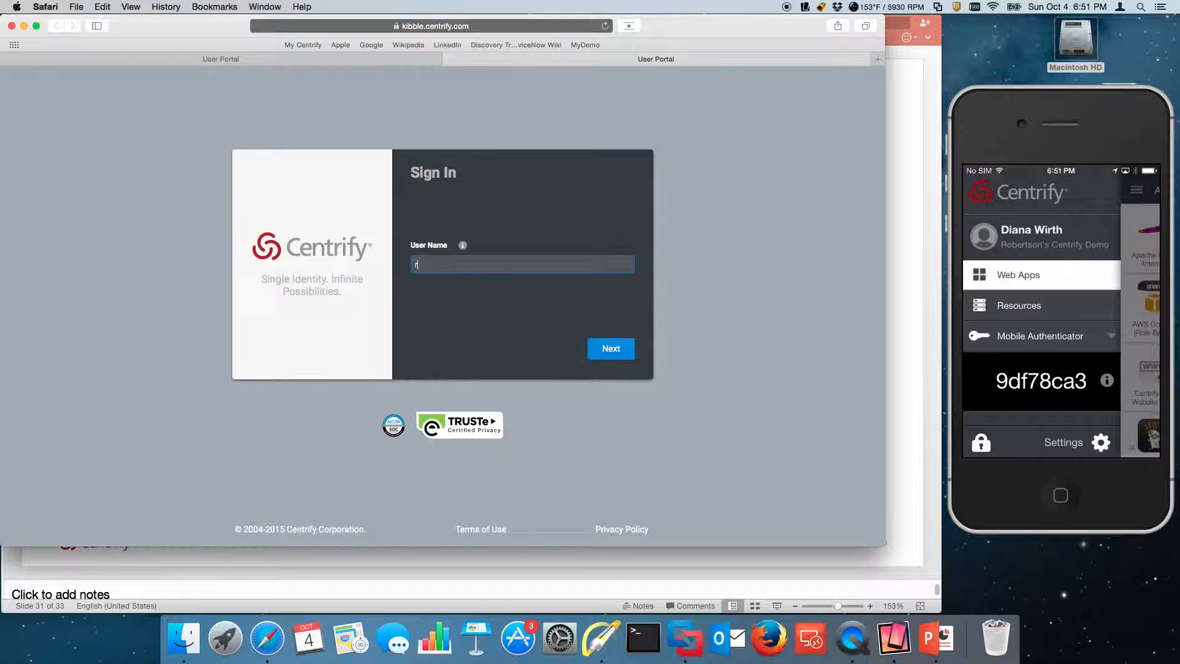
- Enter the user name and keep Mobile Authenticator to send a login request to the phone
key("Return")
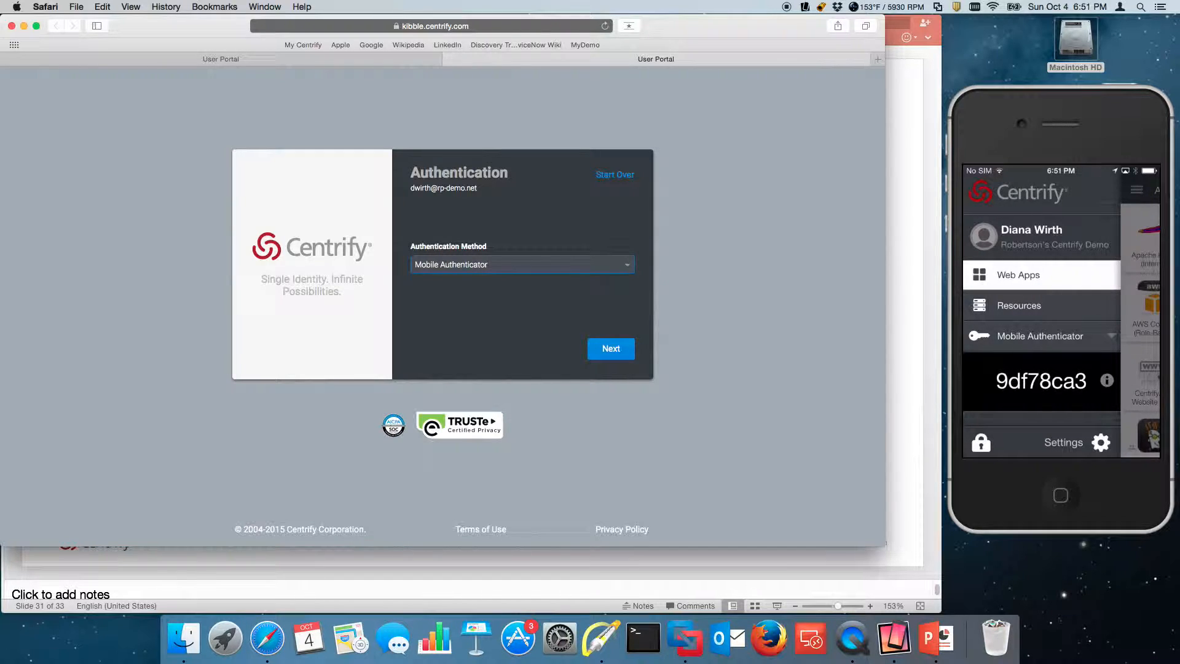
left_click(625, 265)
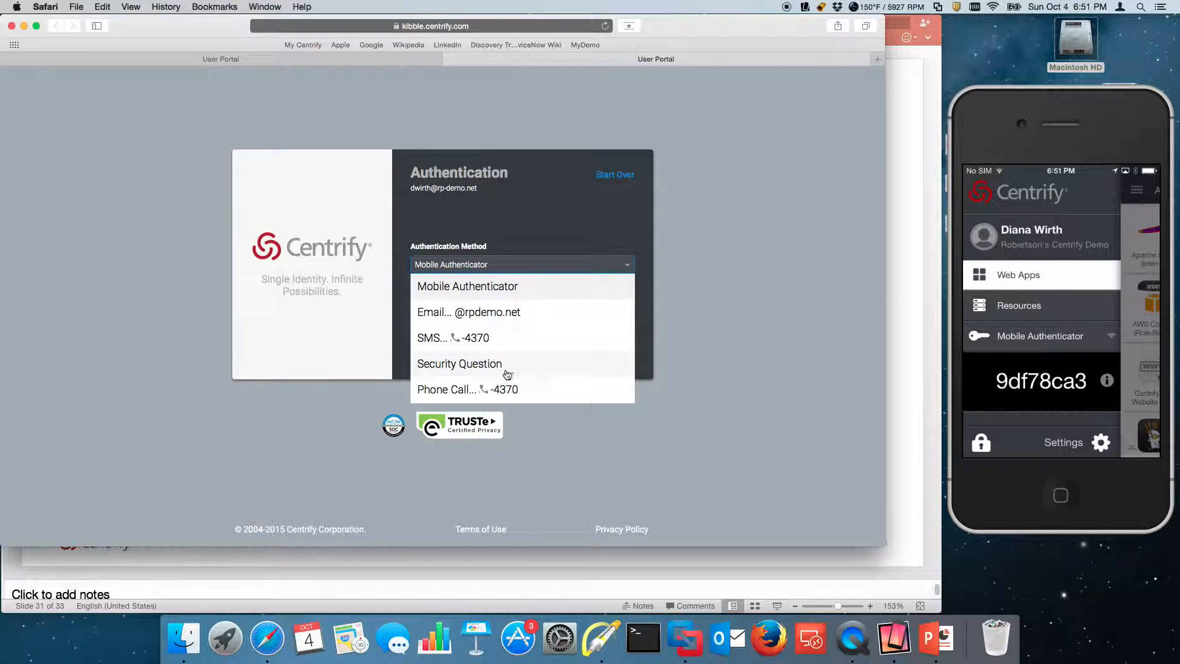
left_click(505, 286)
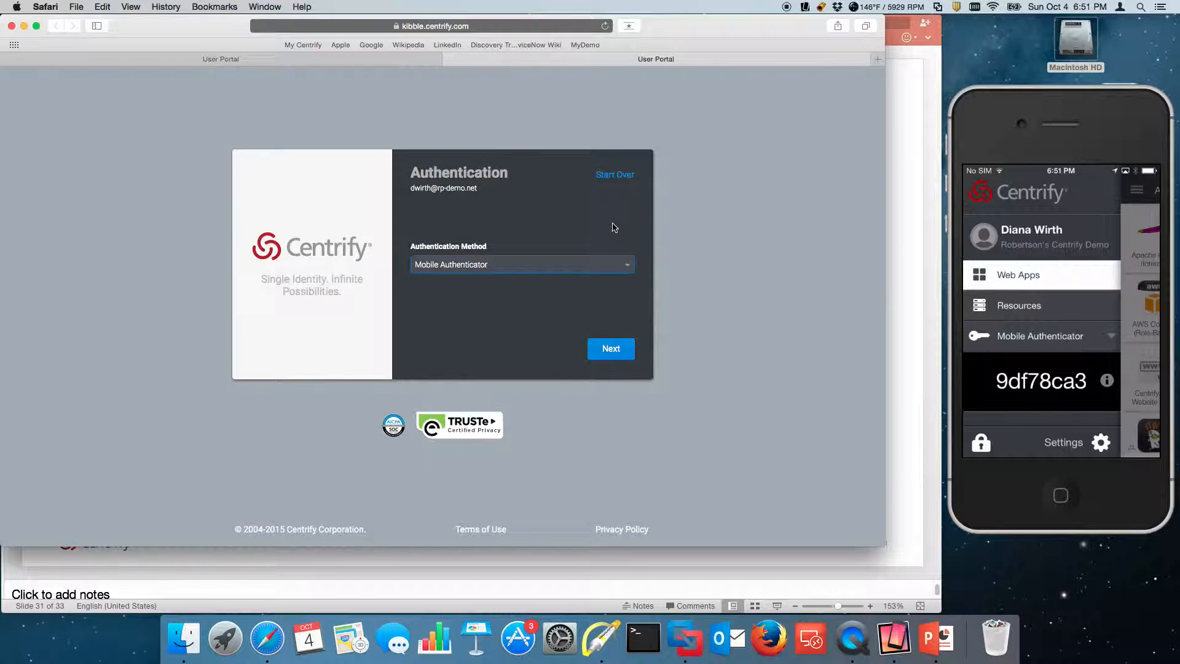
left_click(613, 353)
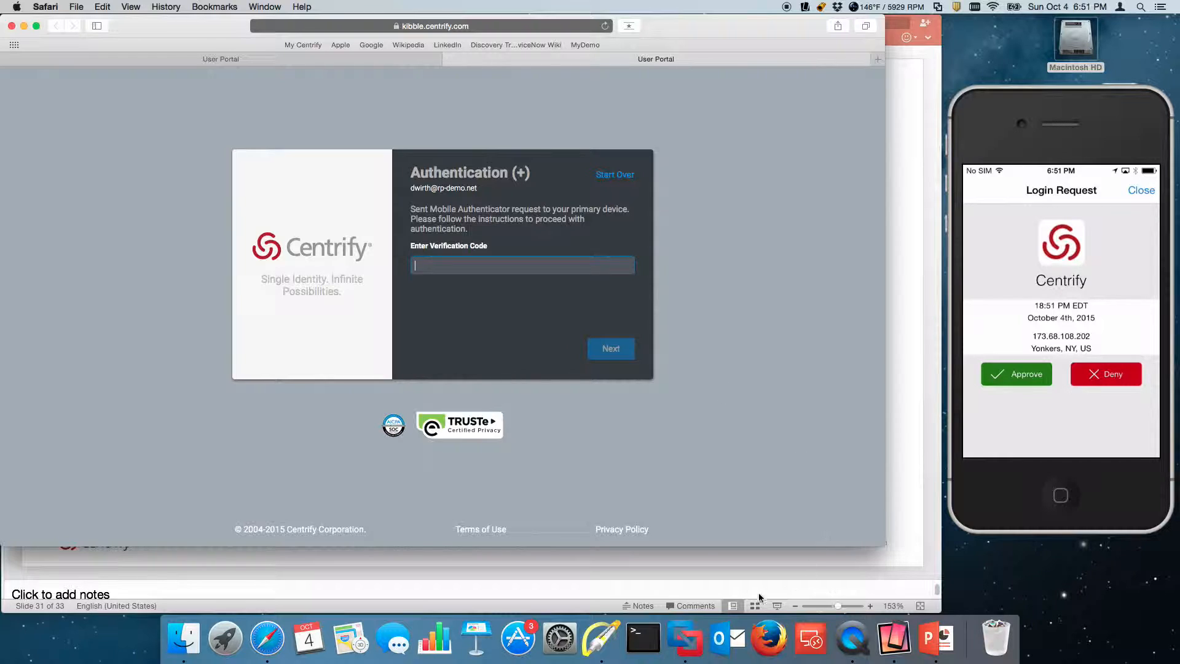
- Annotate the phone's login request, marking the approve area, date/IP details and location
left_click(602, 638)
key("a")
left_click_drag(776, 411, 958, 391)
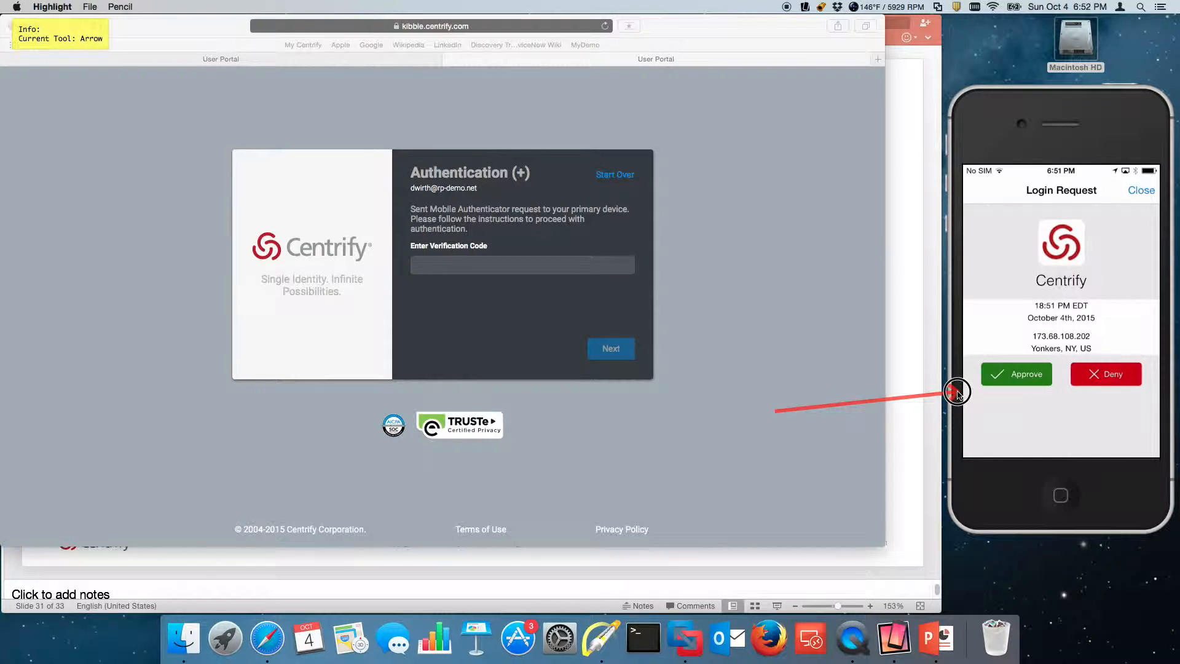
left_click_drag(896, 335, 1013, 332)
key("f")
mouse_move(1107, 342)
left_mouse_down()
mouse_move(1020, 351)
mouse_move(1107, 351)
left_mouse_up()
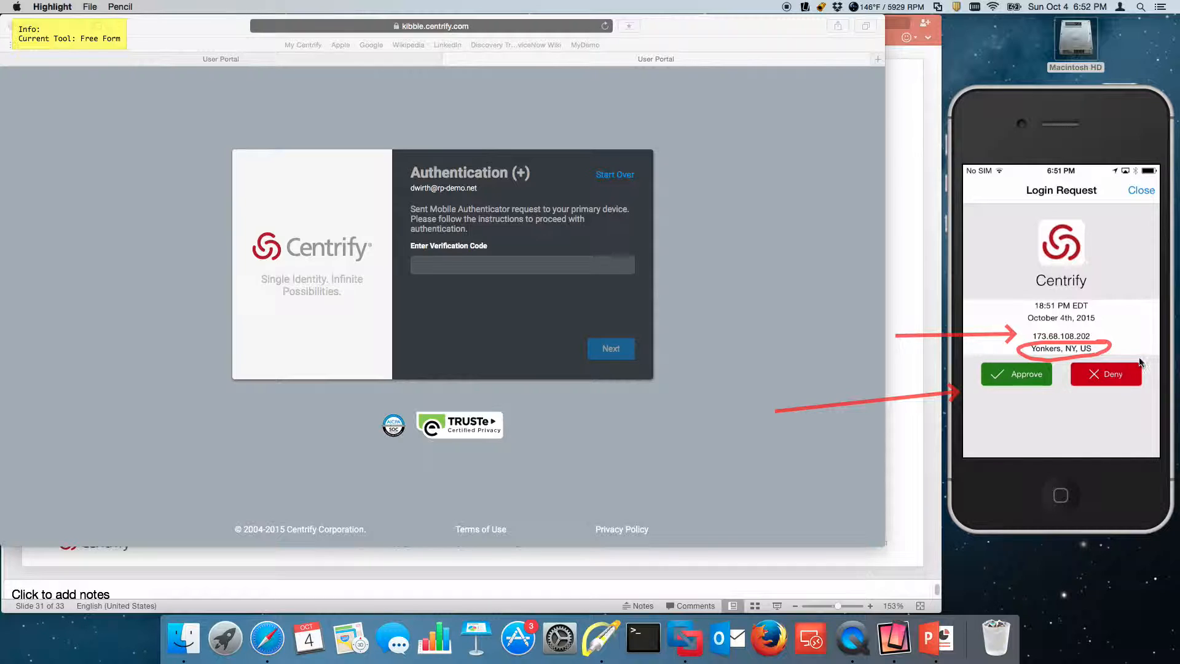
- Clear the annotations and submit the account password to finish signing in
key("Escape")
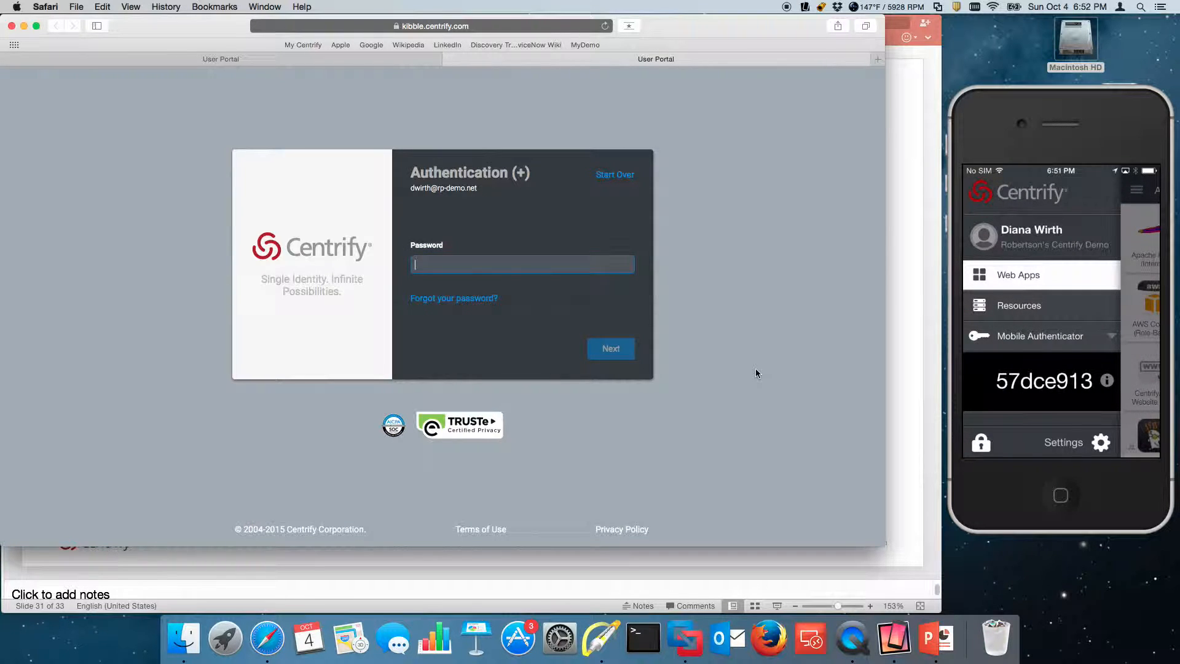
type("pa")
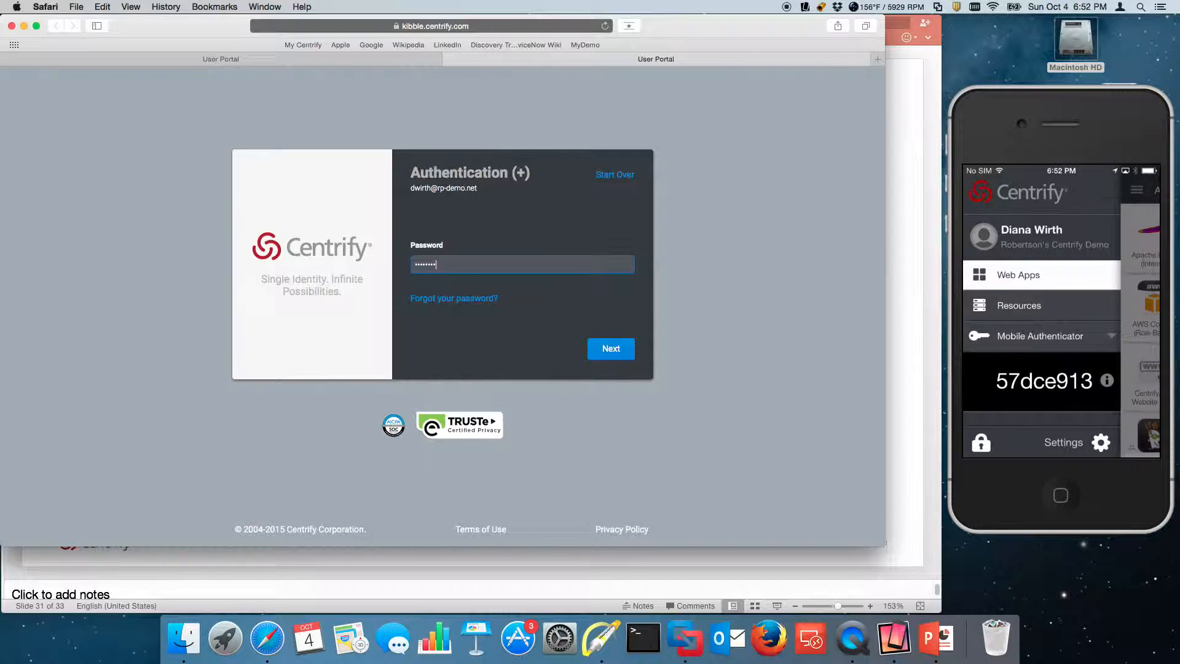
key("Return")
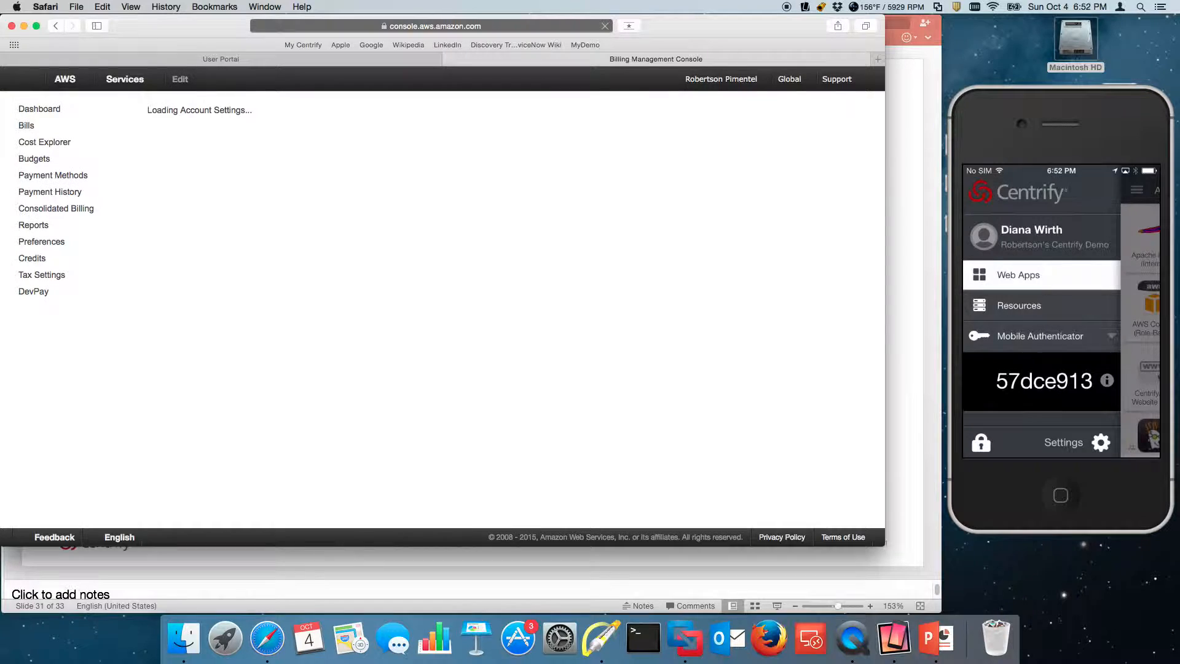
- Open the Billing Dashboard showing the $0.41 month-to-date balance
left_click(40, 110)
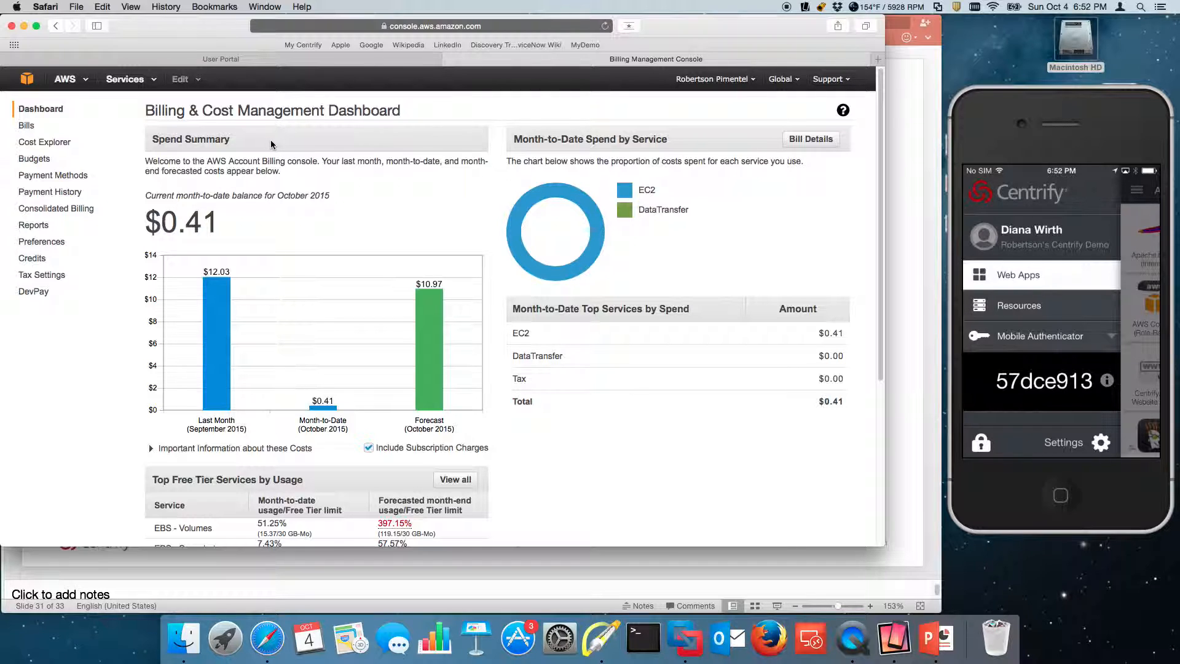
- Switch from the User Portal to Cloud Manager and open the AWS Console (as root) app under Apps
left_click(367, 61)
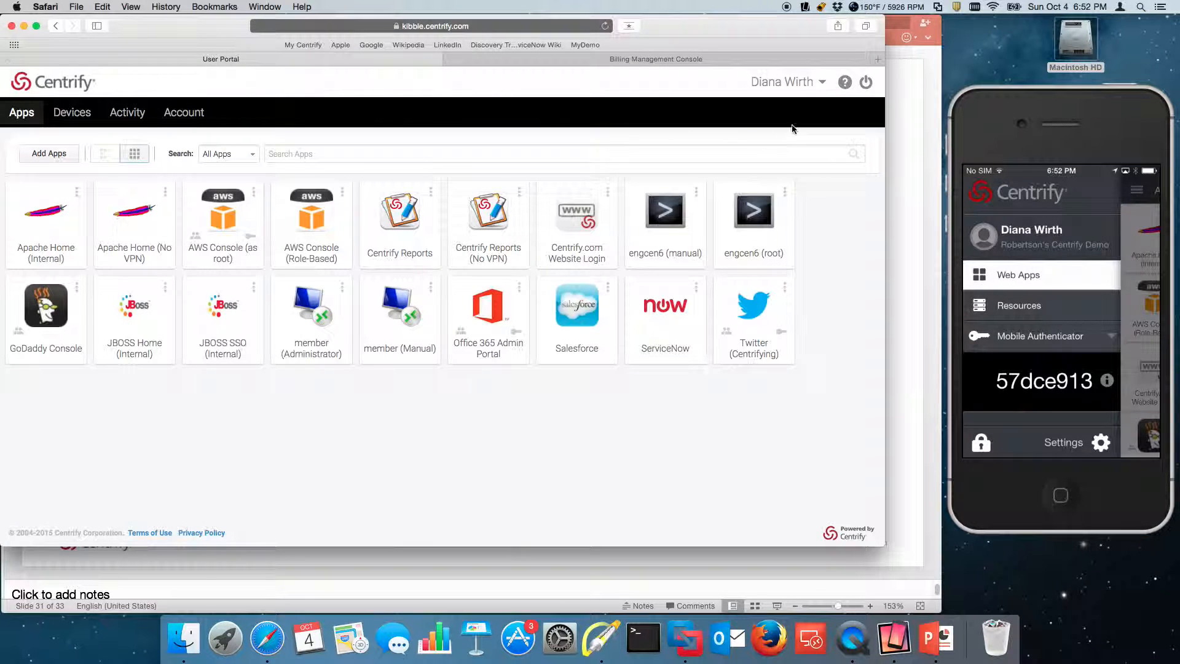
left_click(793, 82)
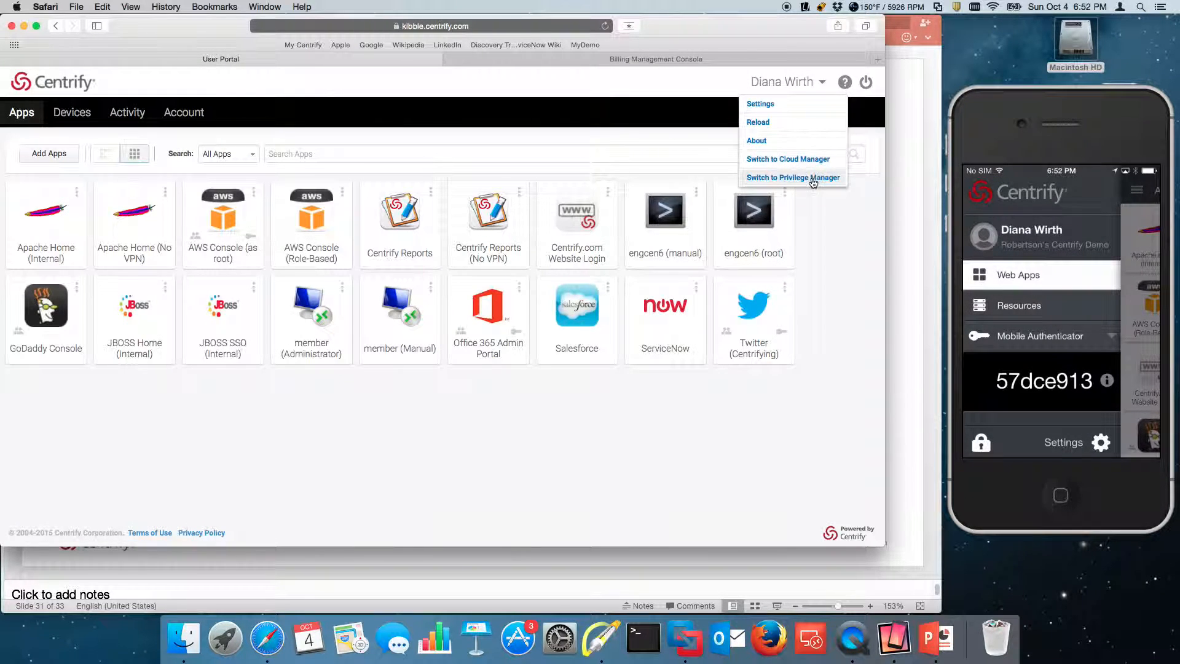
left_click(807, 163)
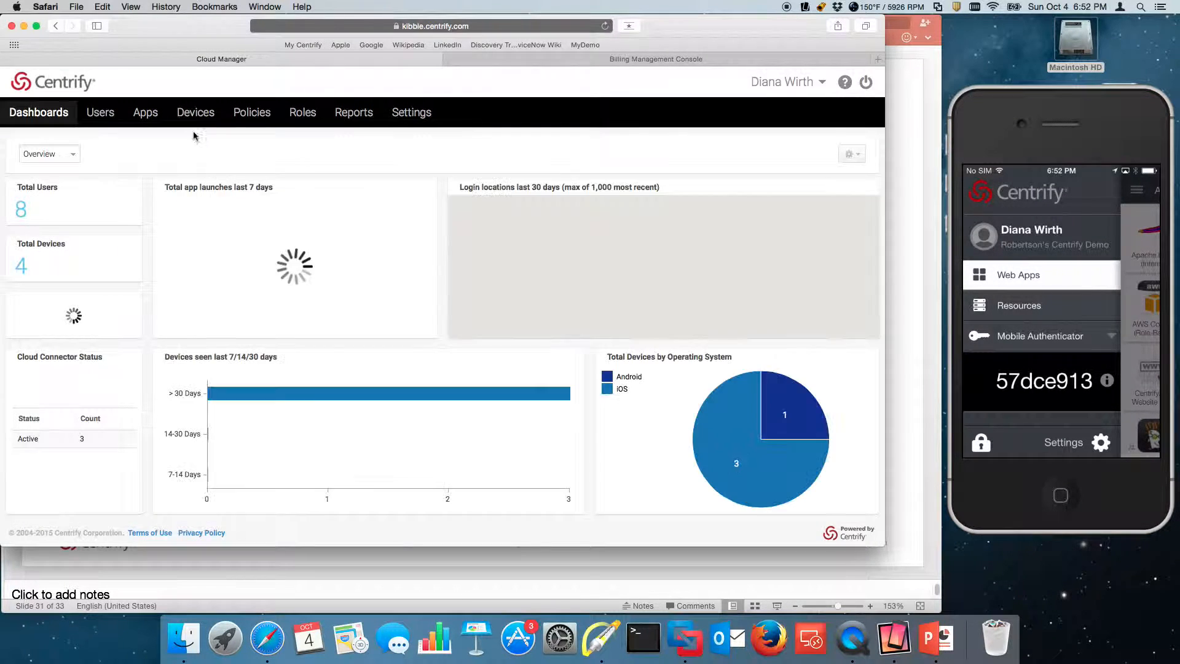
left_click(146, 112)
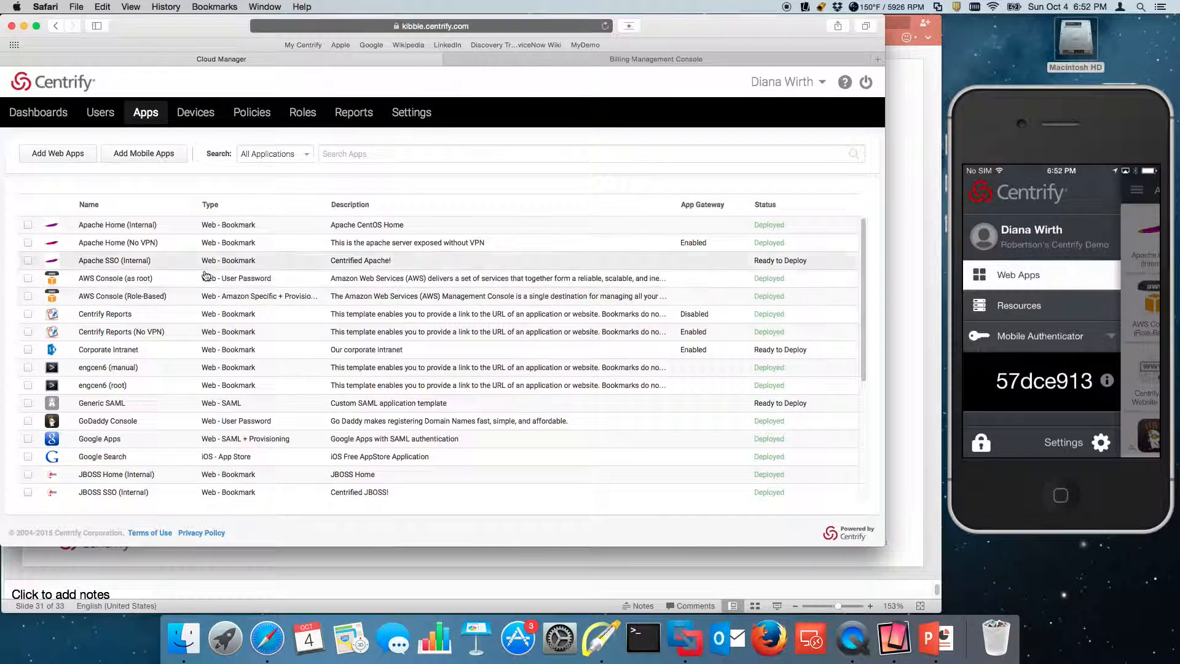
left_click(164, 279)
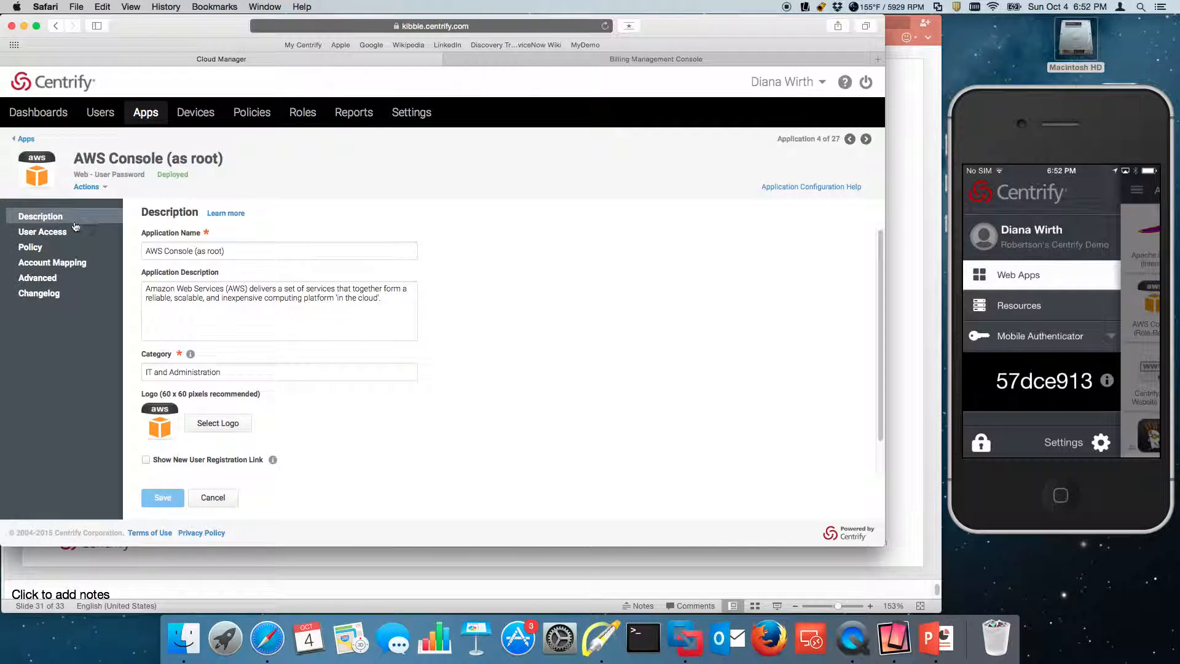
- Review the app's roles and policy, arrow the Corporate IP range option, and list sample policy scripts
left_click(51, 234)
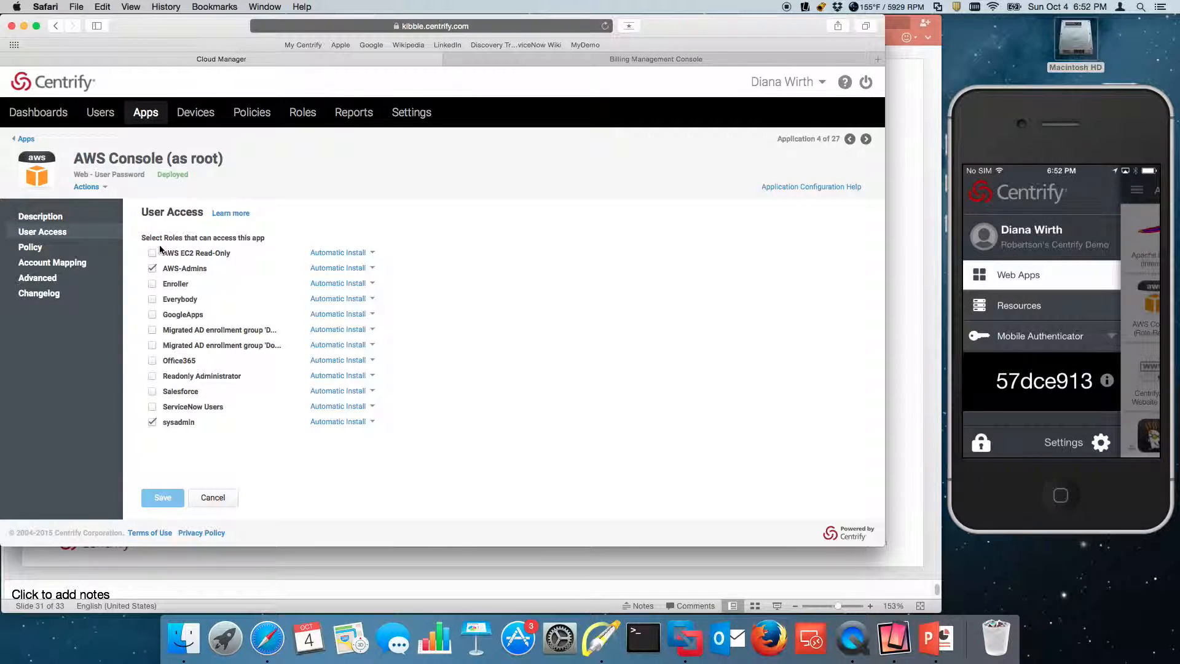
left_click(37, 248)
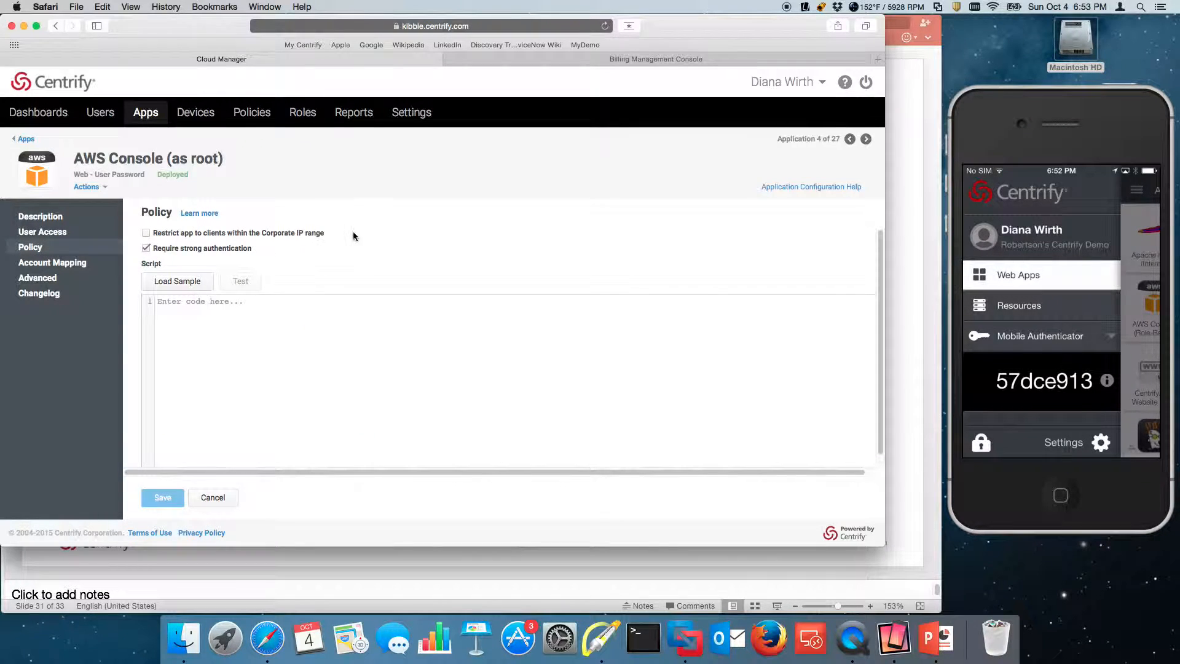
left_click(602, 643)
mouse_move(362, 204)
left_mouse_down()
mouse_move(279, 257)
mouse_move(252, 253)
left_mouse_up()
key("Escape")
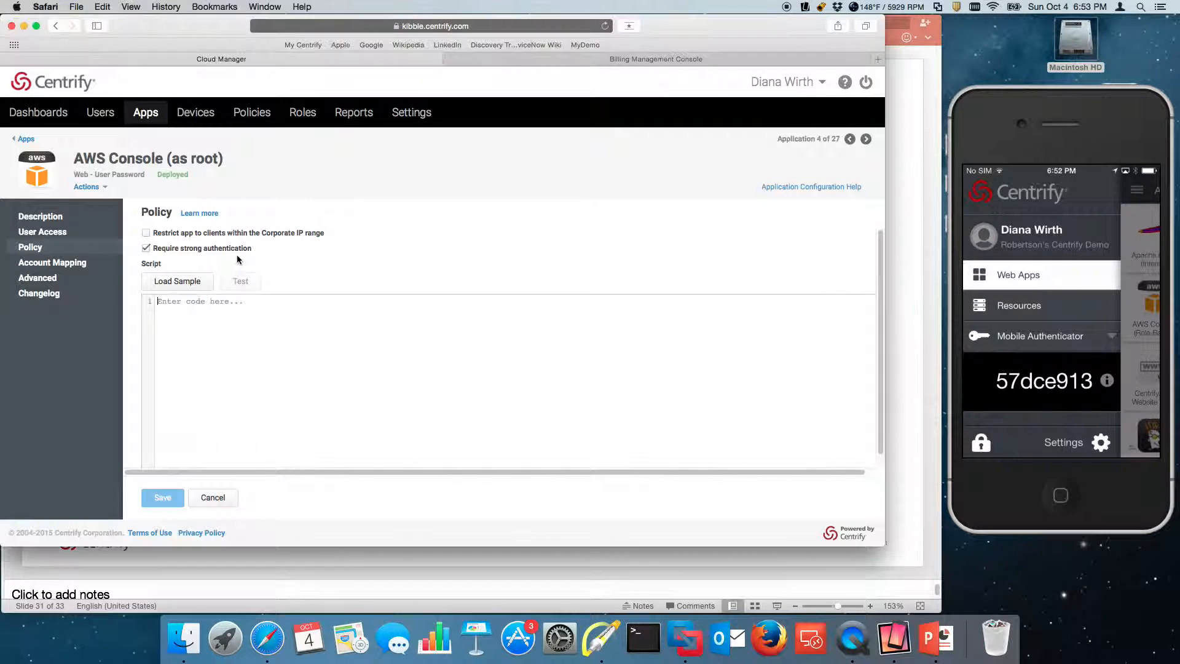
left_click(203, 284)
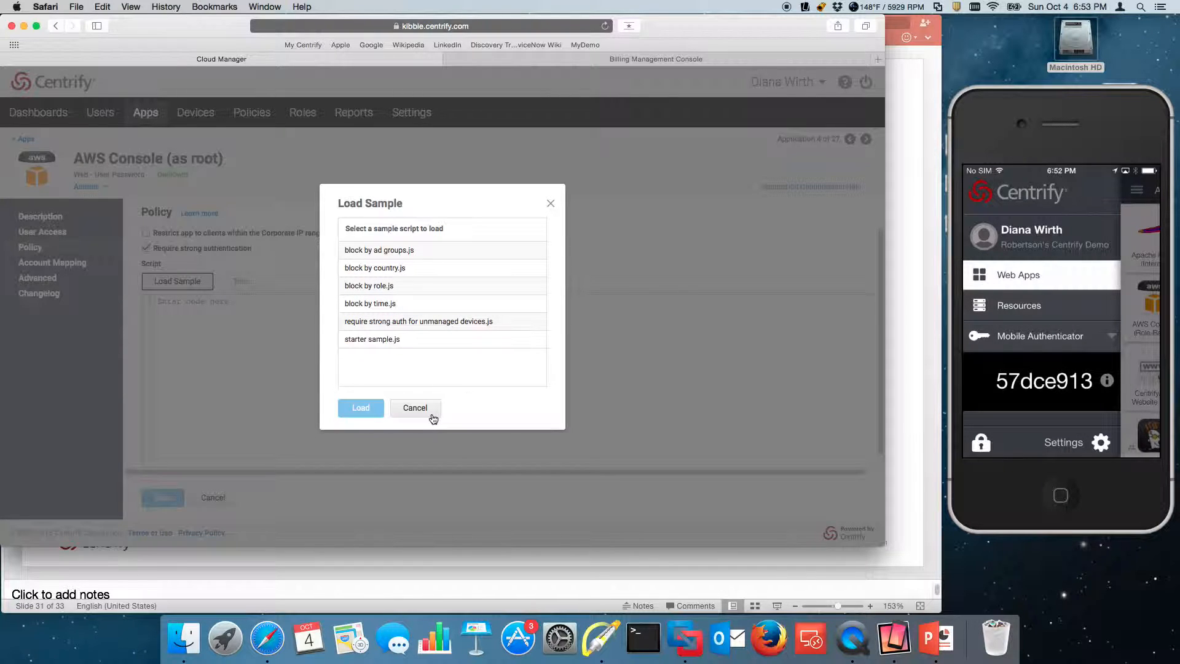
- Cancel the Load Sample dialog, leaving the policy script empty
left_click(415, 408)
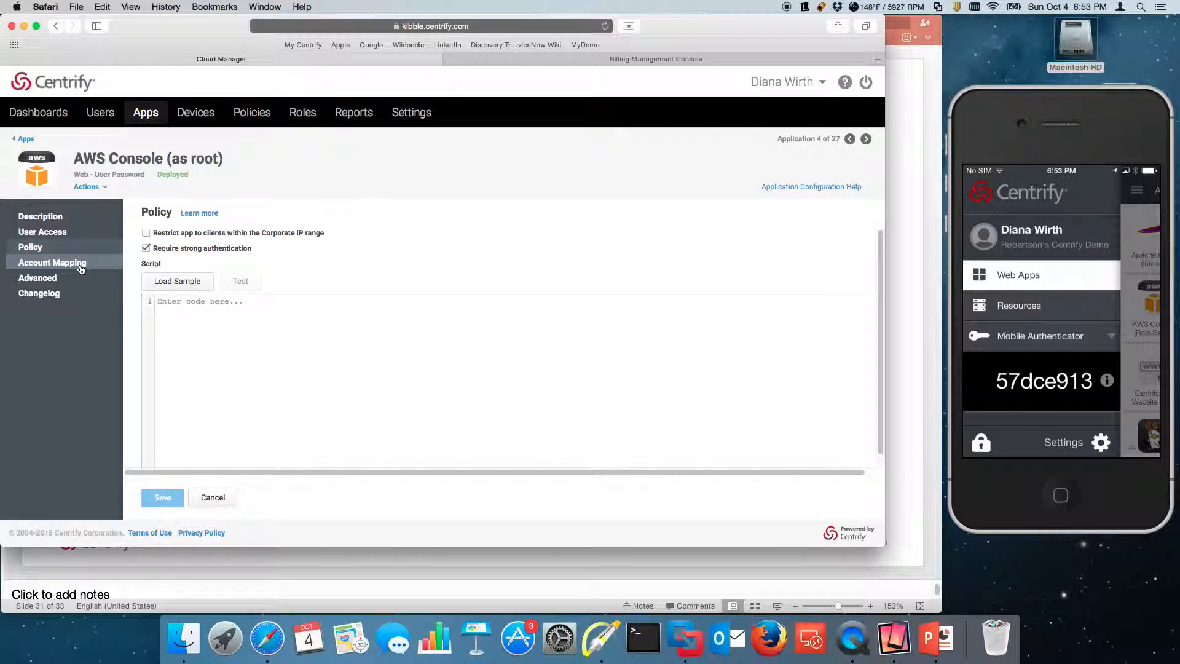
- Review the AWS Console (as root) Advanced settings, then view its Changelog entries
left_click(40, 281)
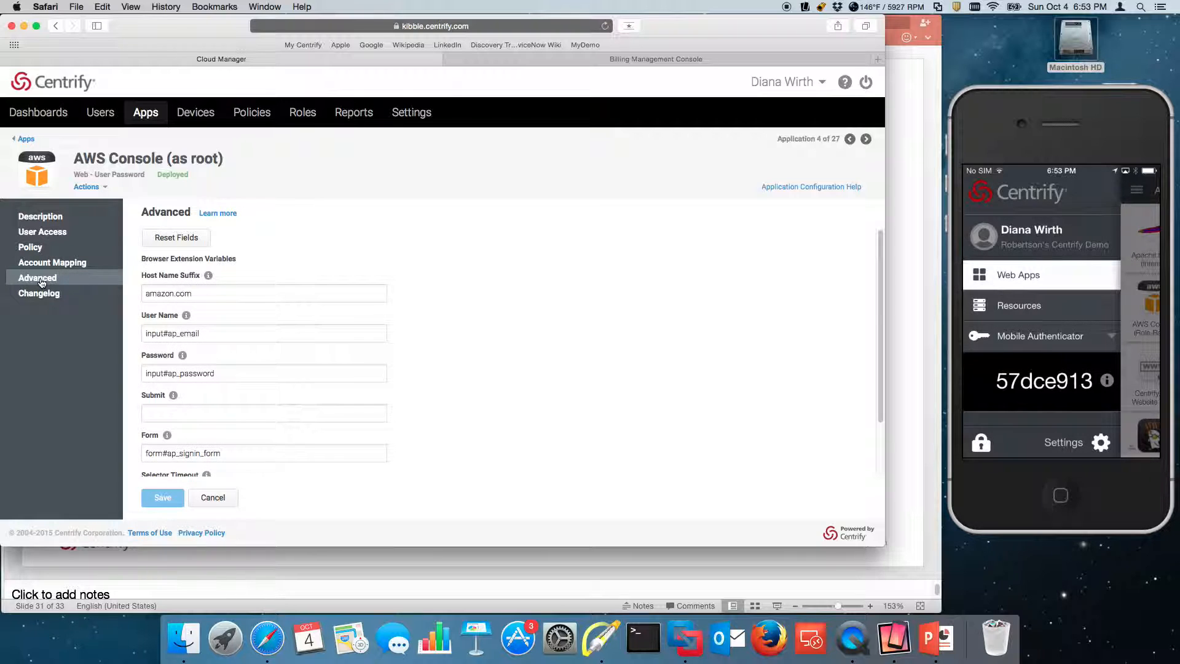
scroll(316, 349, "down", 3)
scroll(318, 346, "up", 2)
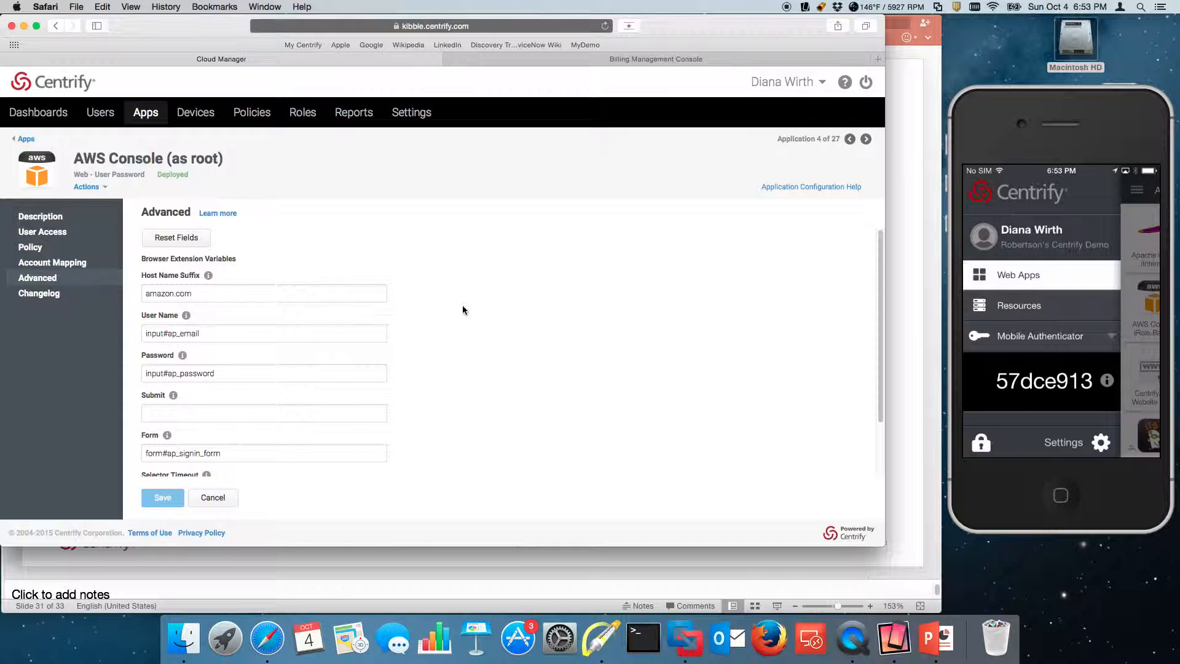
left_click(50, 294)
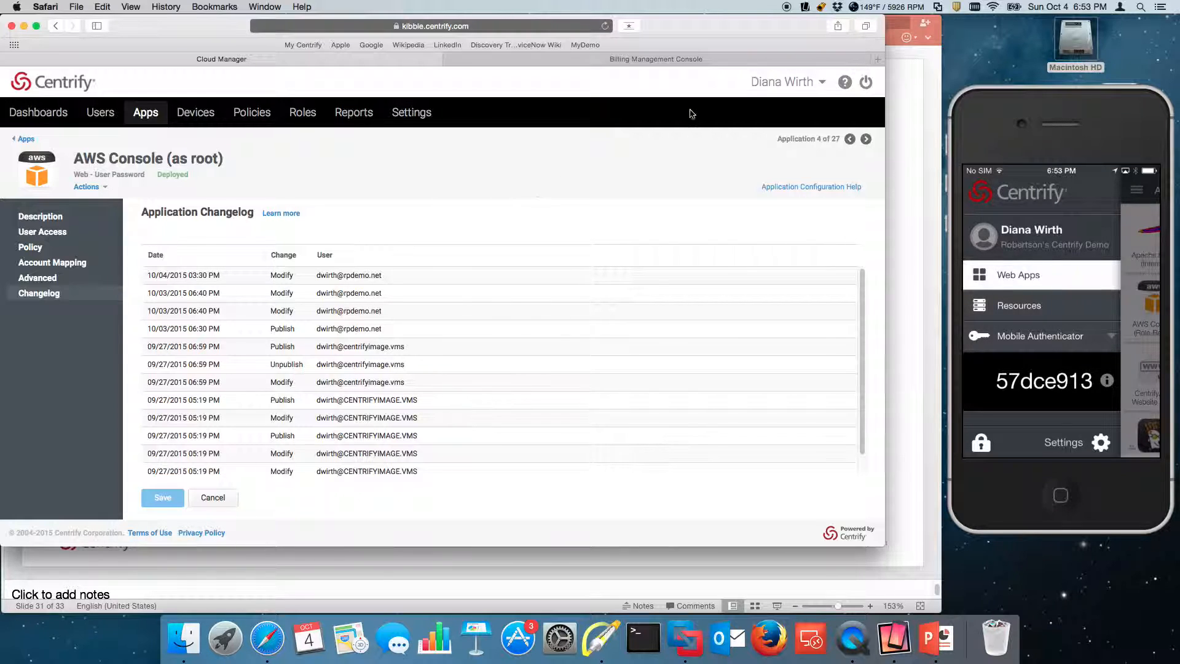
- Open the Builtin Reports > Applications > Most Commonly Used Web Apps report
left_click(363, 118)
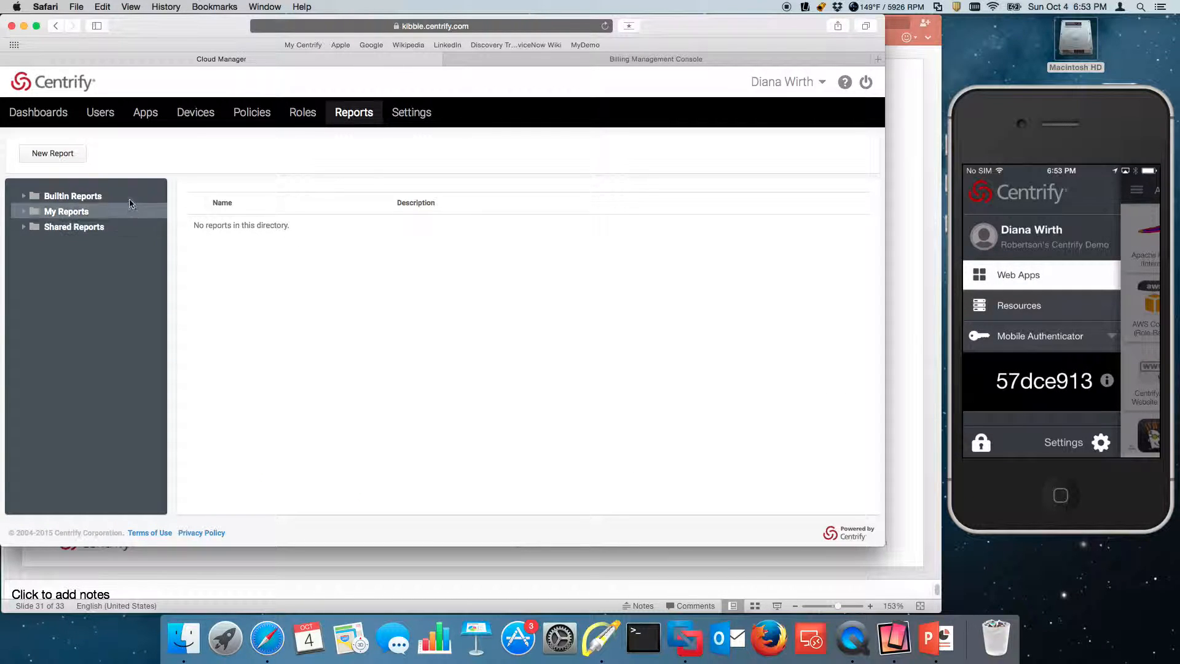
left_click(21, 198)
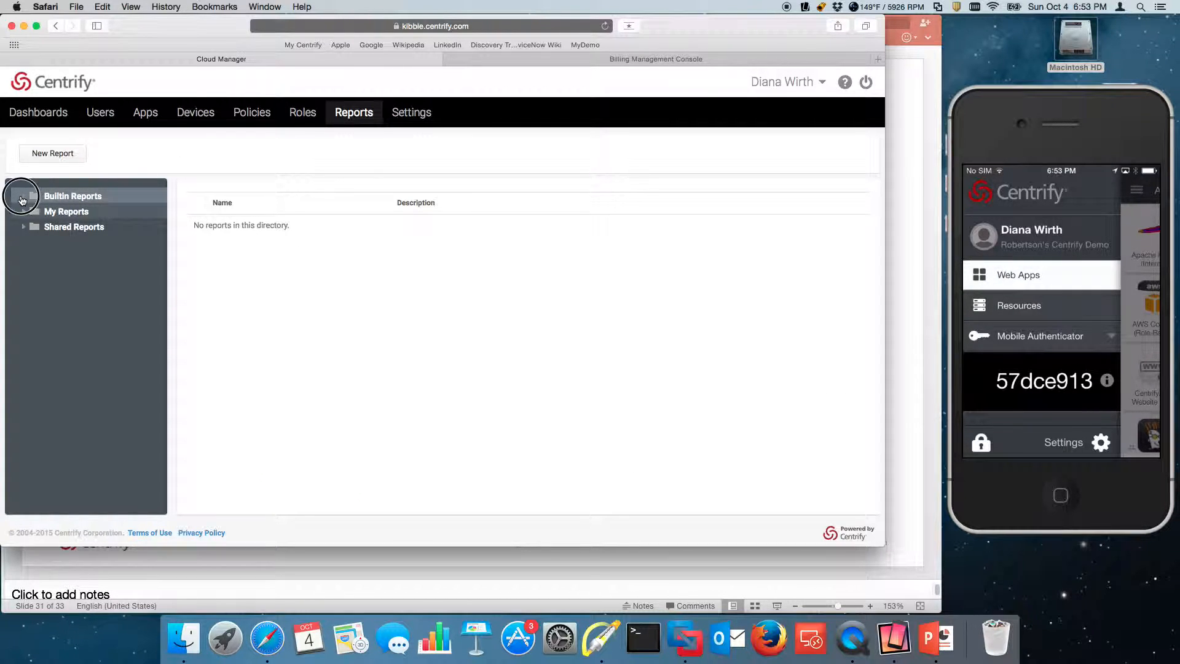
left_click(97, 213)
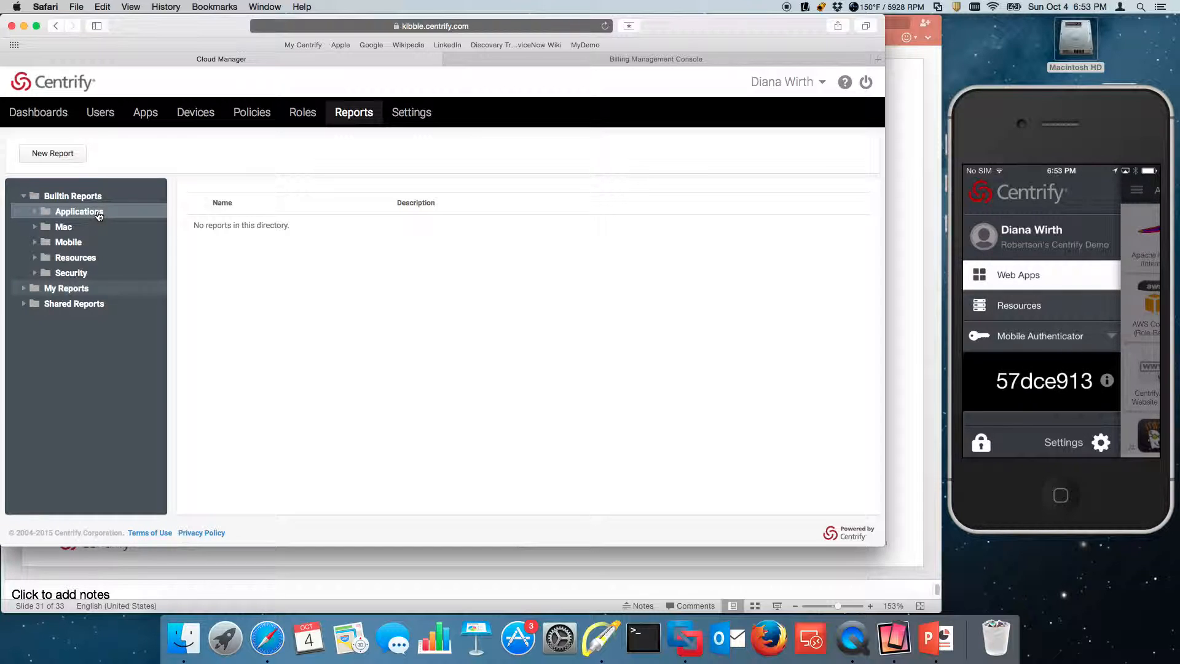
left_click(77, 212)
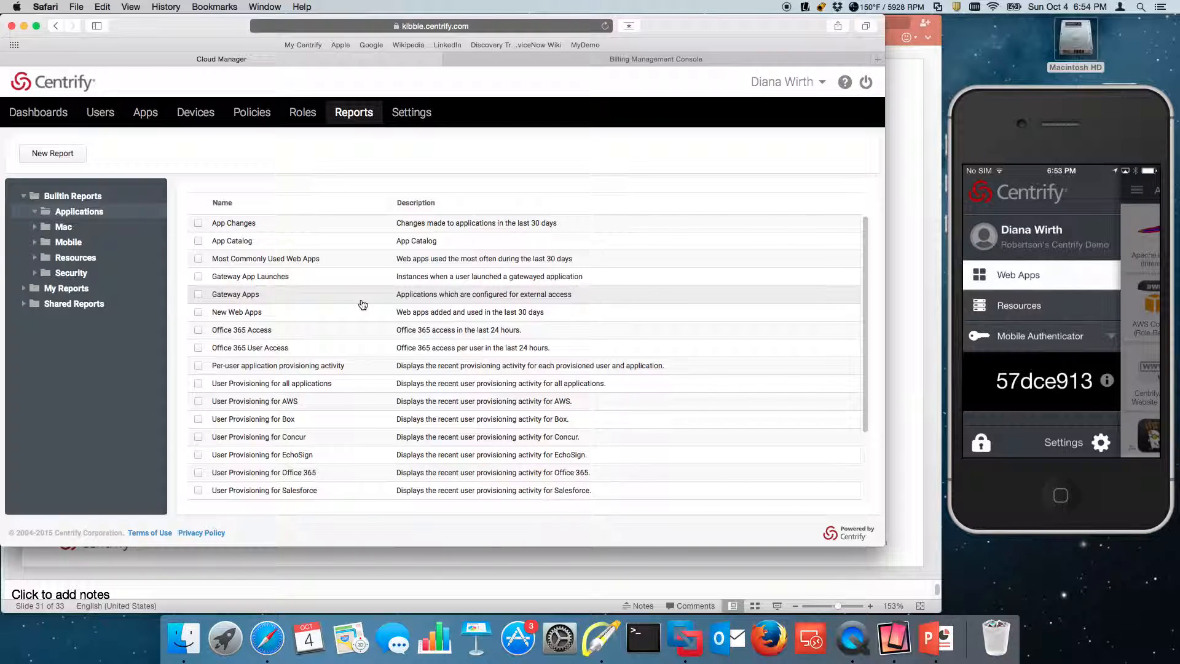
scroll(314, 356, "down", 3)
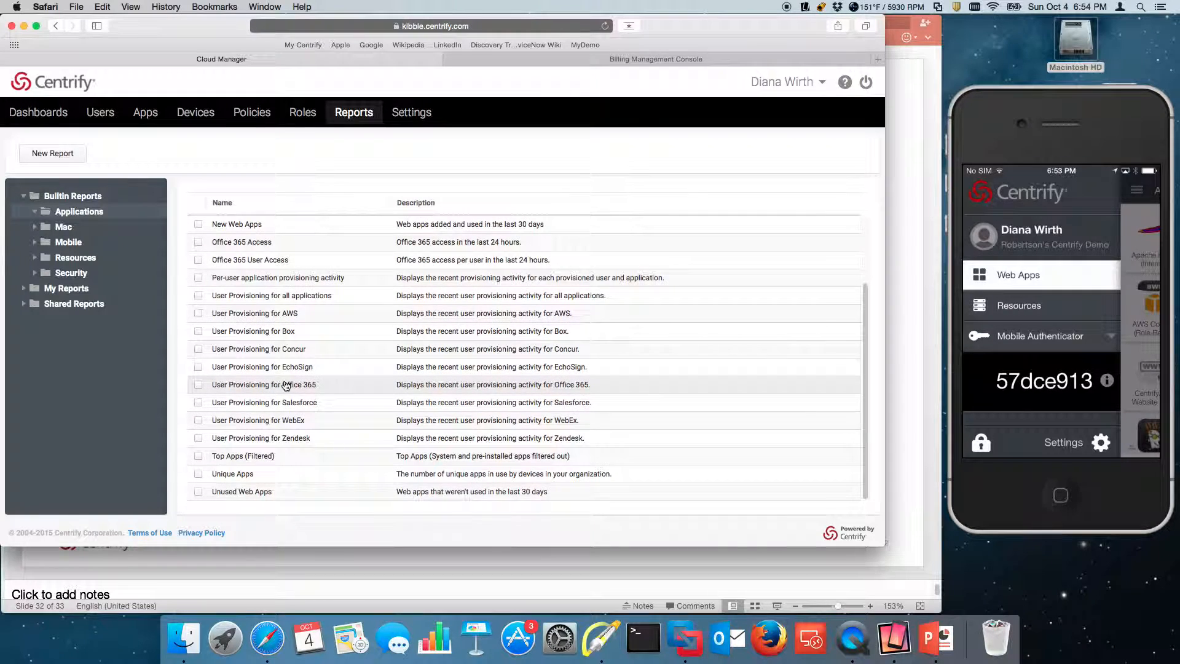
scroll(303, 387, "up", 3)
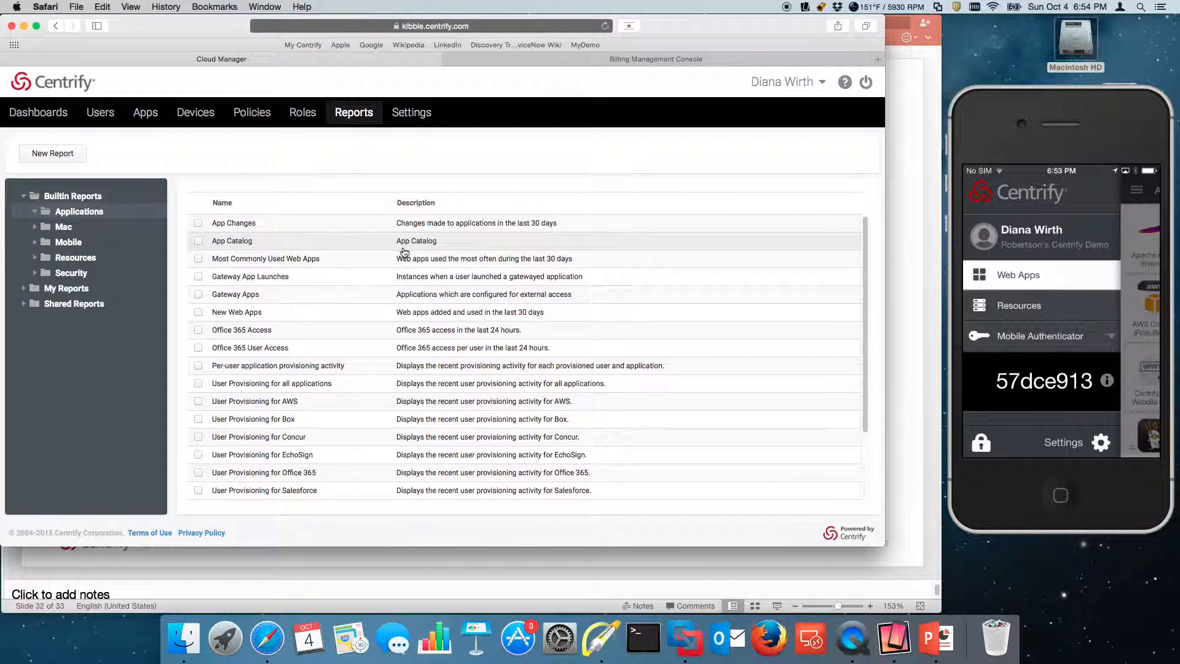
left_click(286, 264)
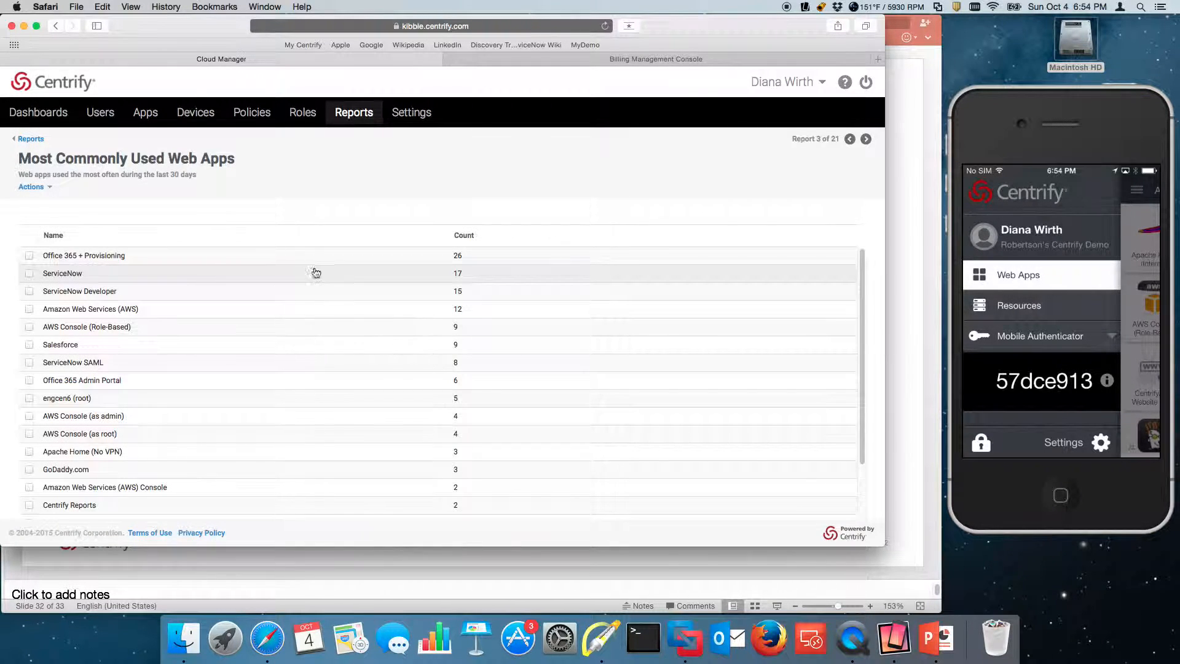
- Check the AWS Console (Role-Based) app from the report, return, and open the overview dashboard
scroll(288, 303, "down", 1)
scroll(288, 303, "up", 1)
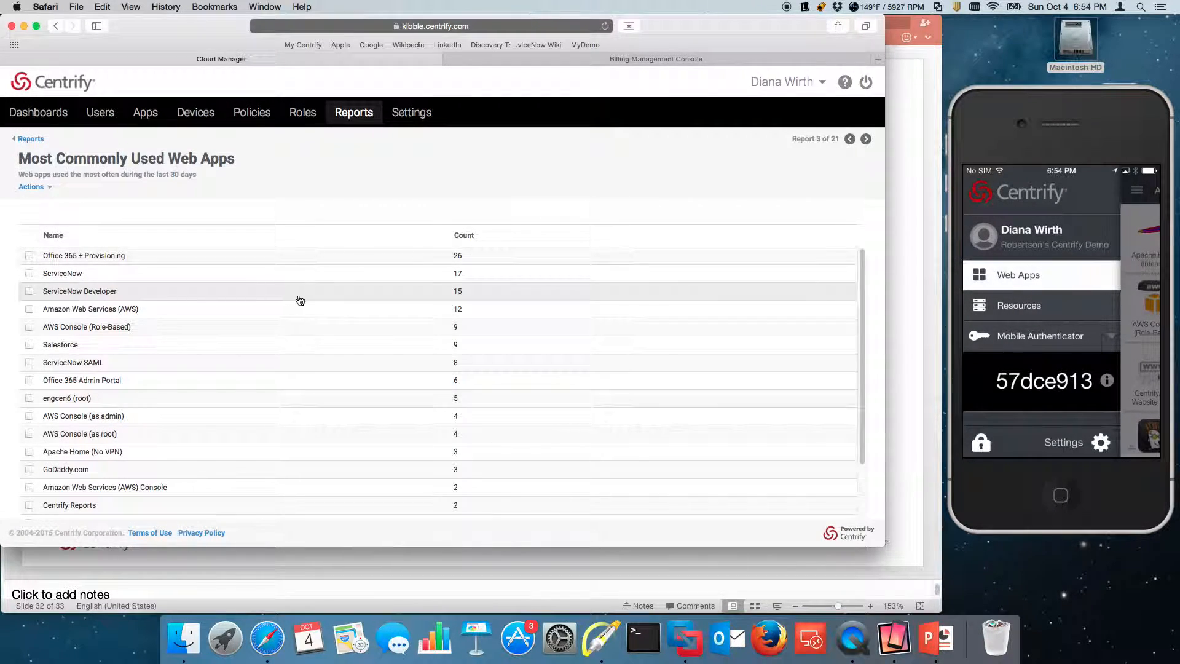
left_click(123, 324)
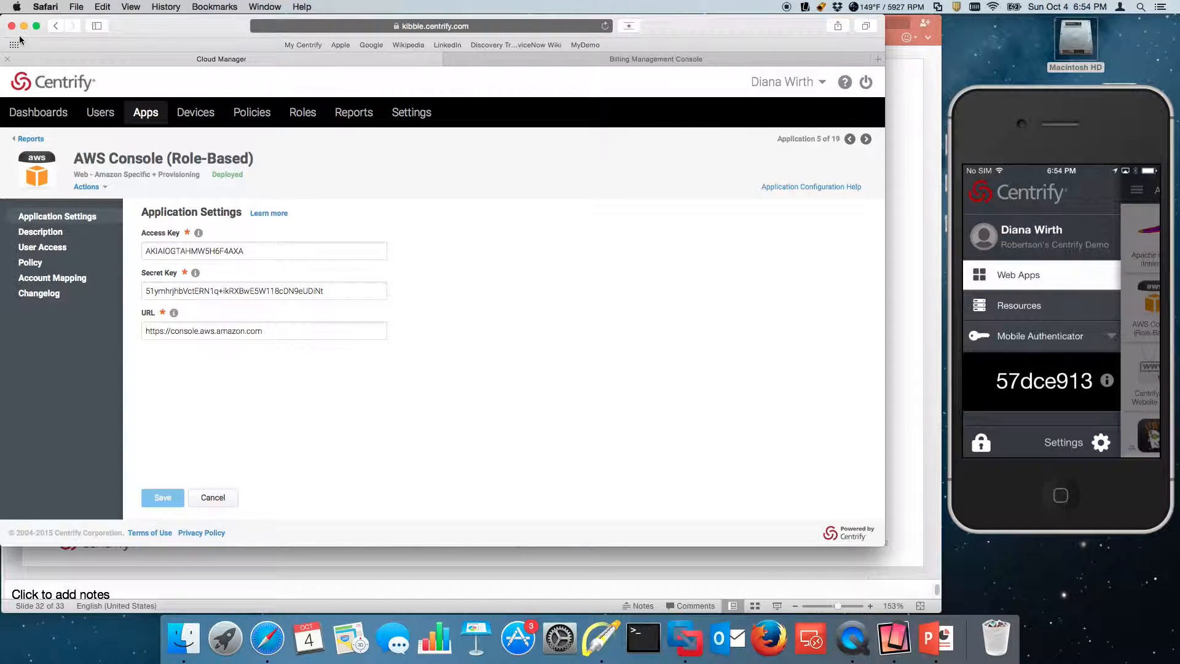
left_click(55, 27)
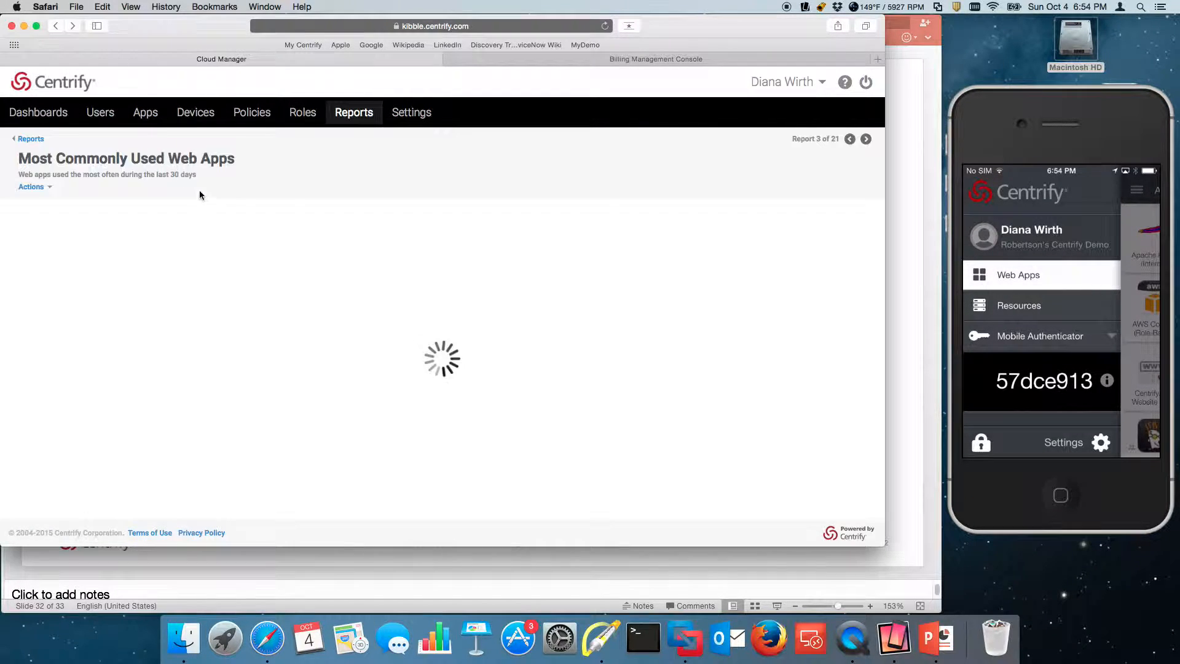
left_click(42, 114)
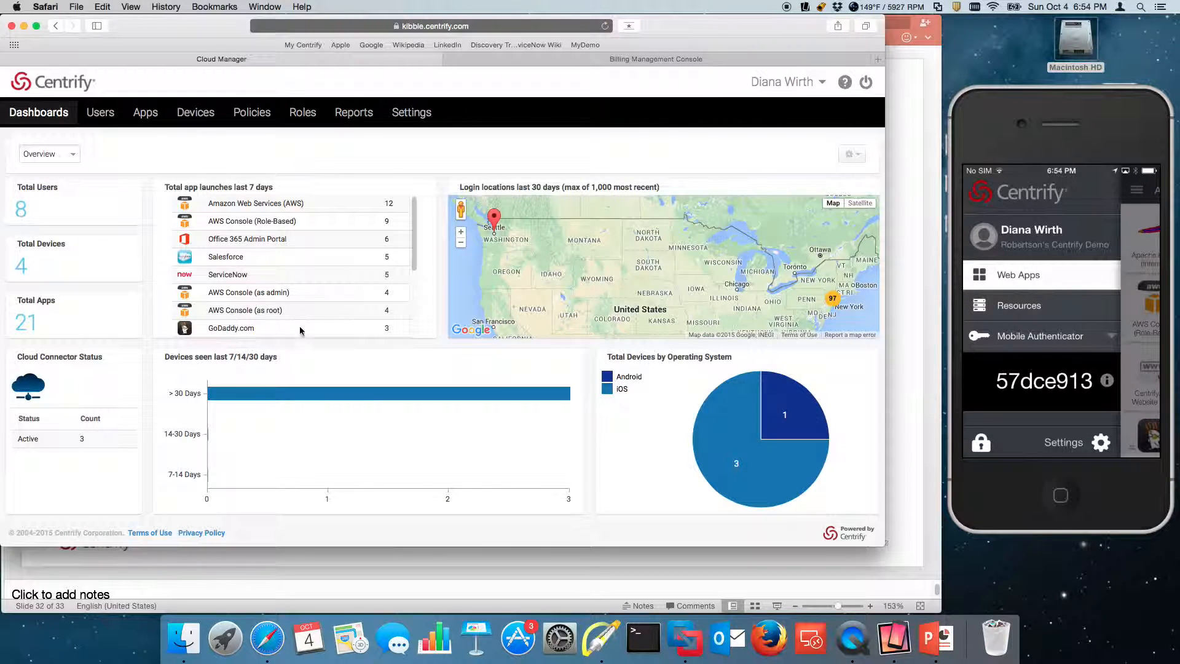
- Draw a Highlight arrow at the AWS Console (Role-Based) entry showing 9 launches
left_click(603, 650)
key("a")
left_click_drag(421, 164, 377, 216)
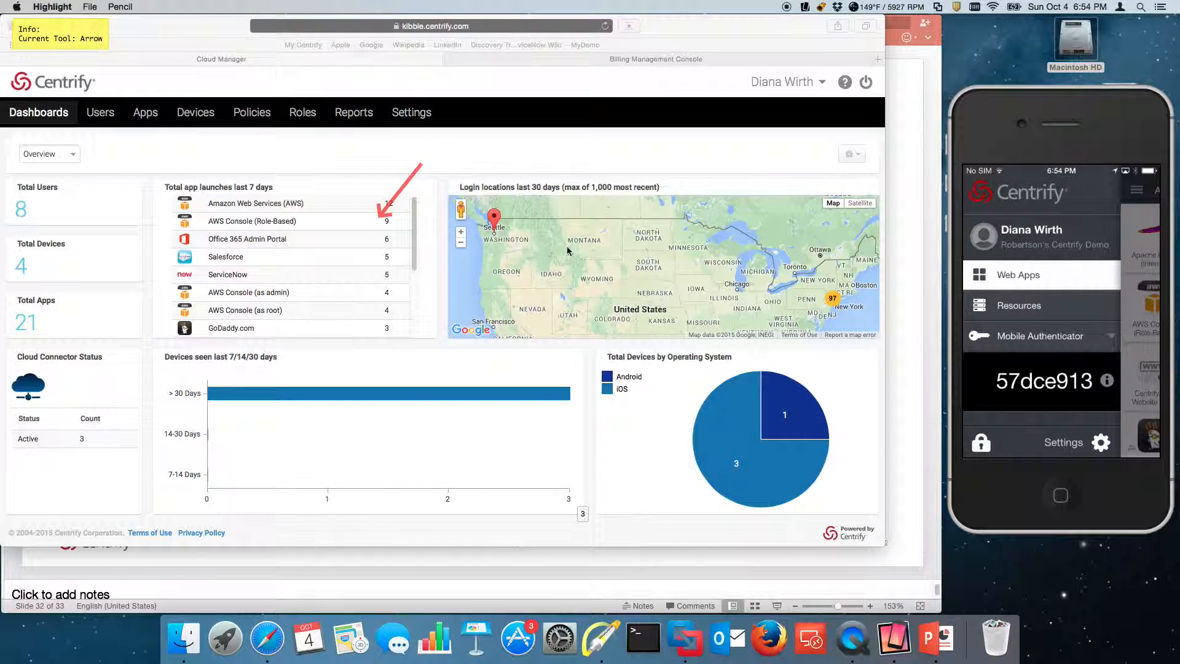
key("f")
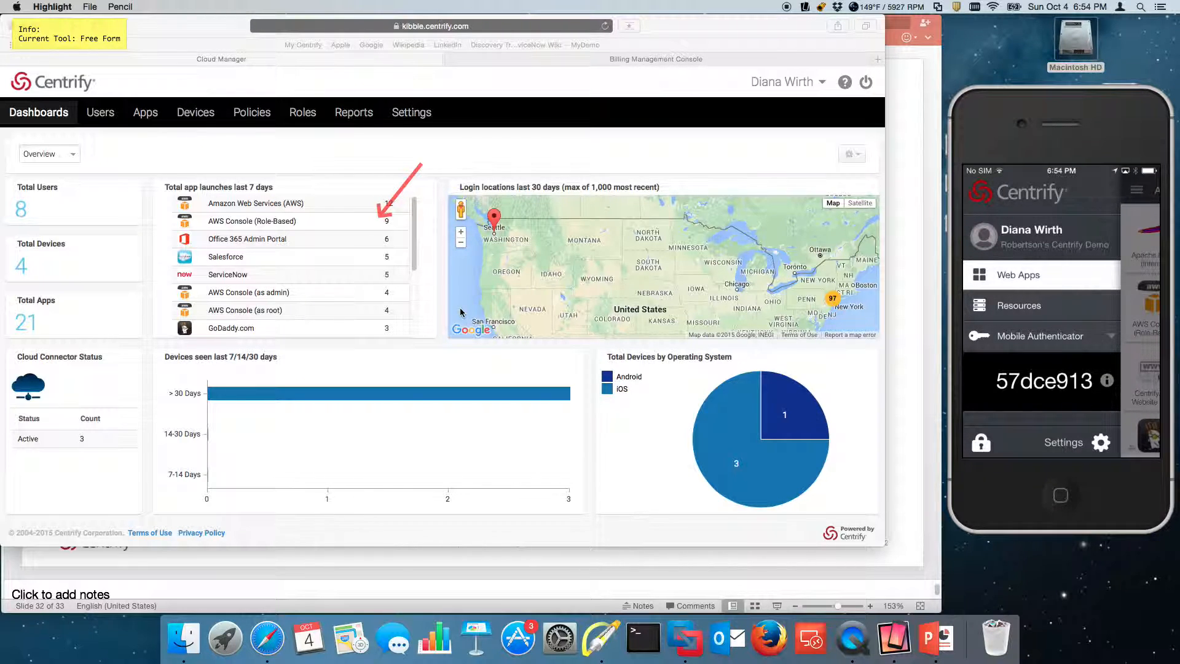